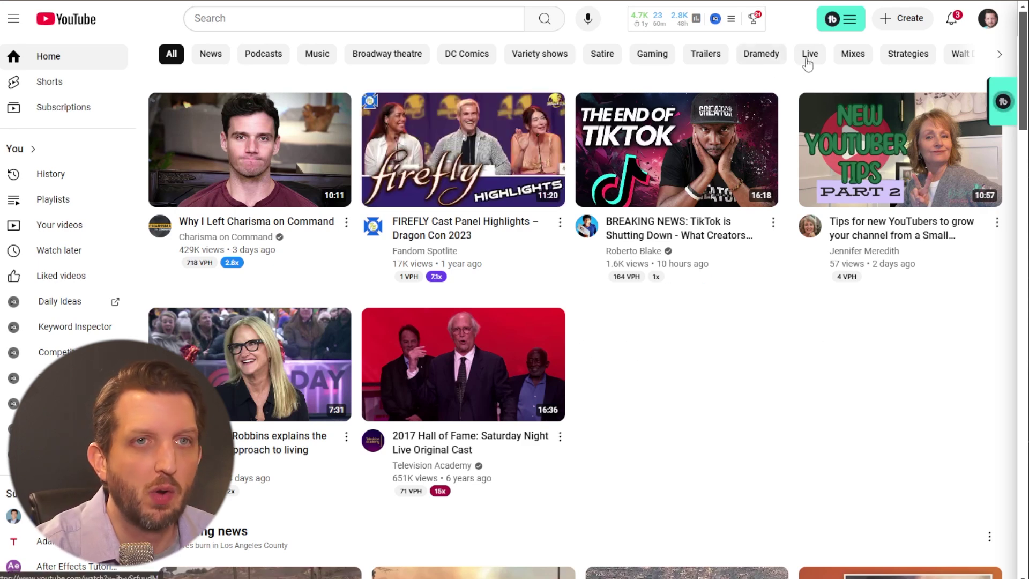
Step: Open YouTube Studio and check in Channel settings that intermediate features like live streaming are enabled
click(988, 18)
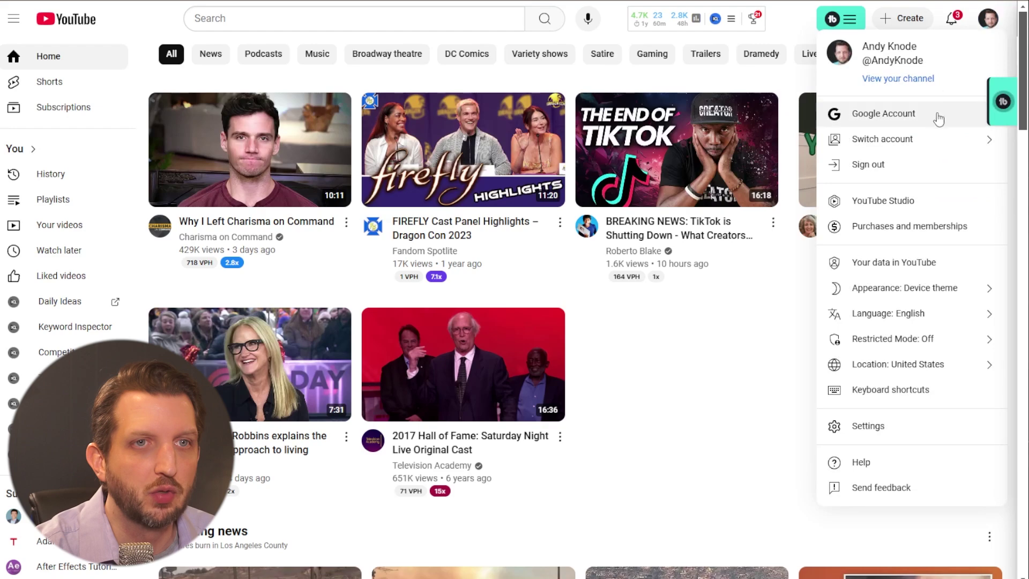
click(904, 202)
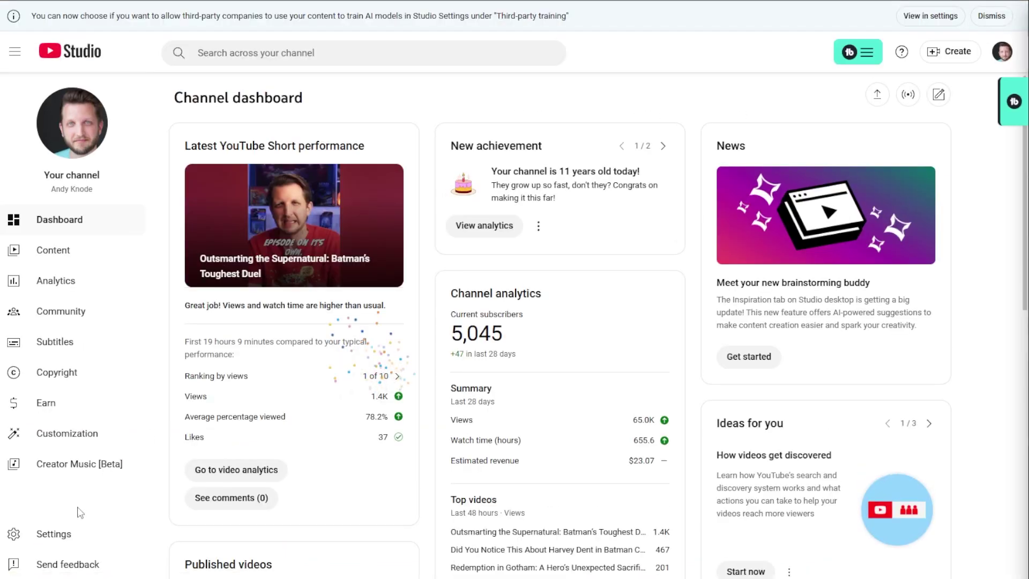
click(65, 534)
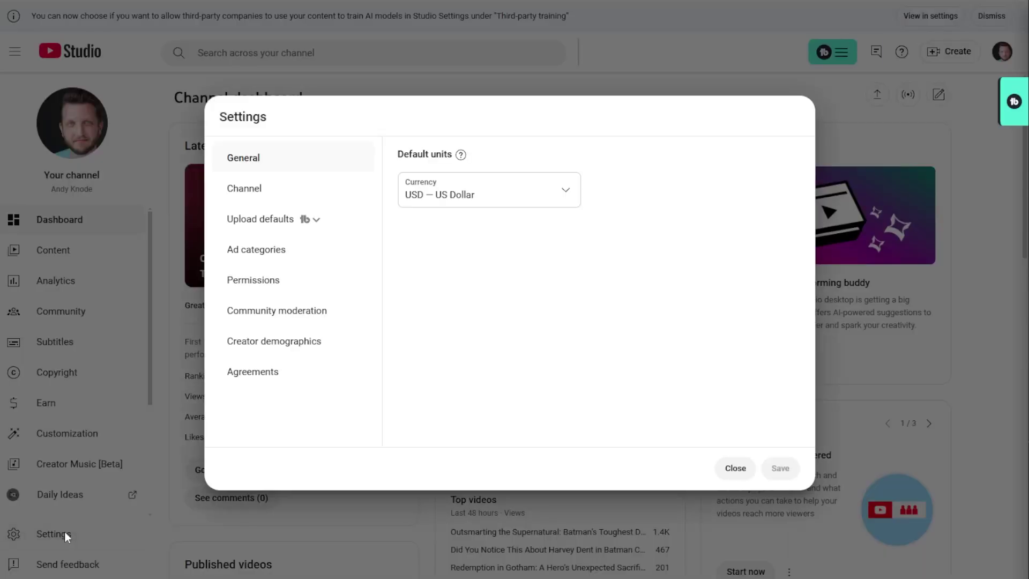
click(266, 201)
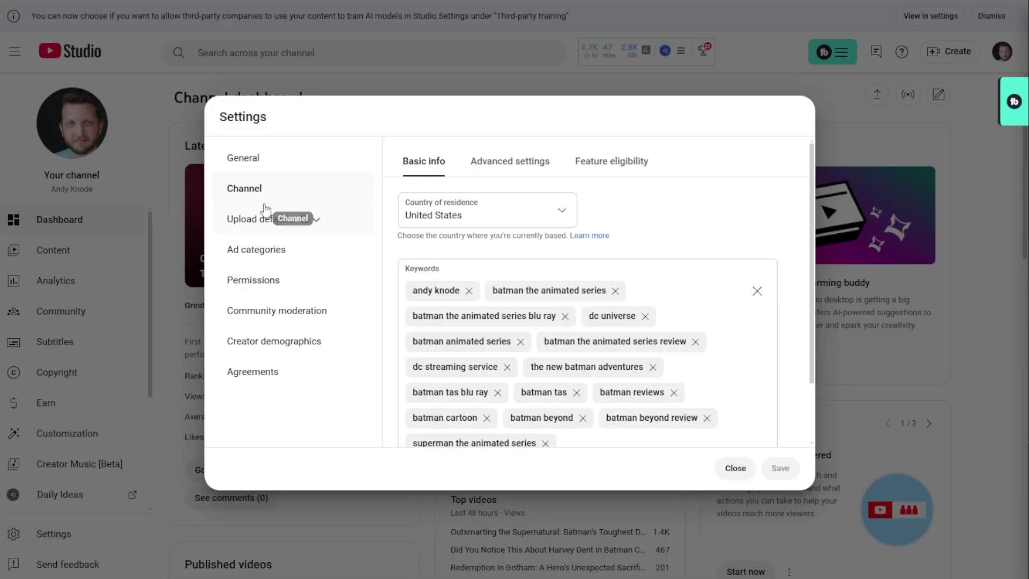
click(611, 162)
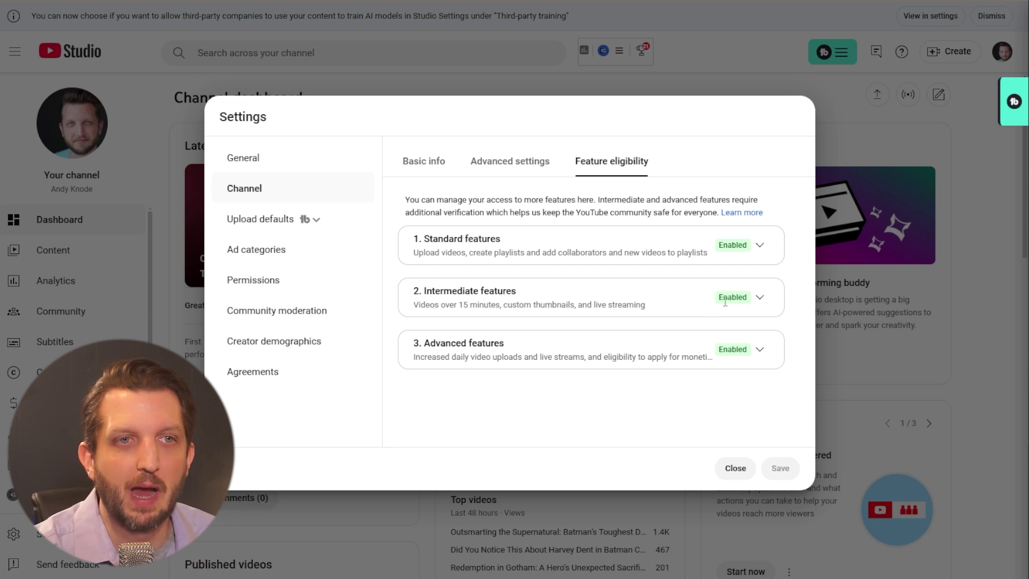
click(760, 298)
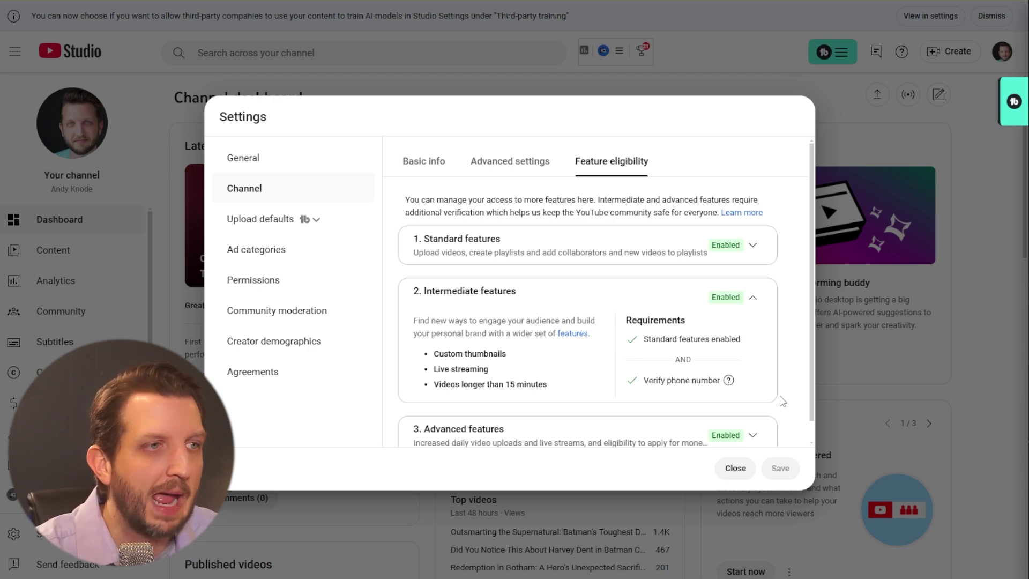
click(736, 469)
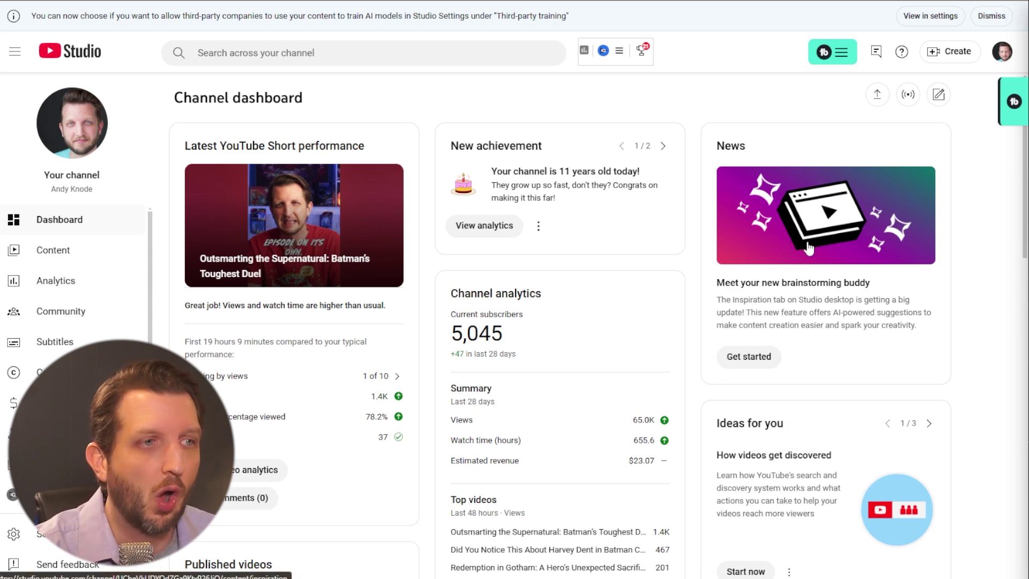
Step: Choose Create > Go live to set up a new webcam stream
click(952, 63)
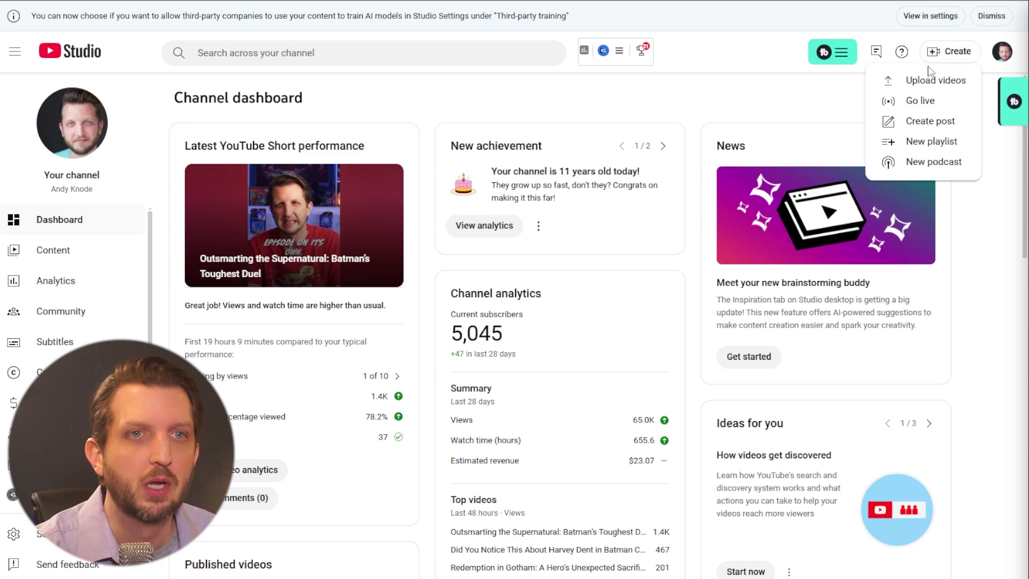
click(922, 103)
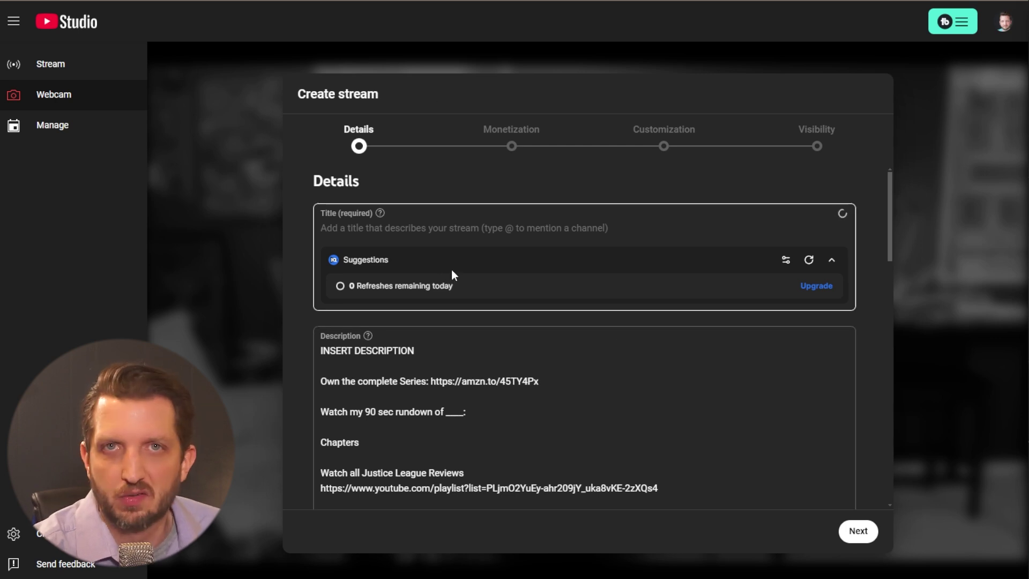
Step: Title the stream 'Livestream Test' and review its description, category and thumbnail options
click(461, 228)
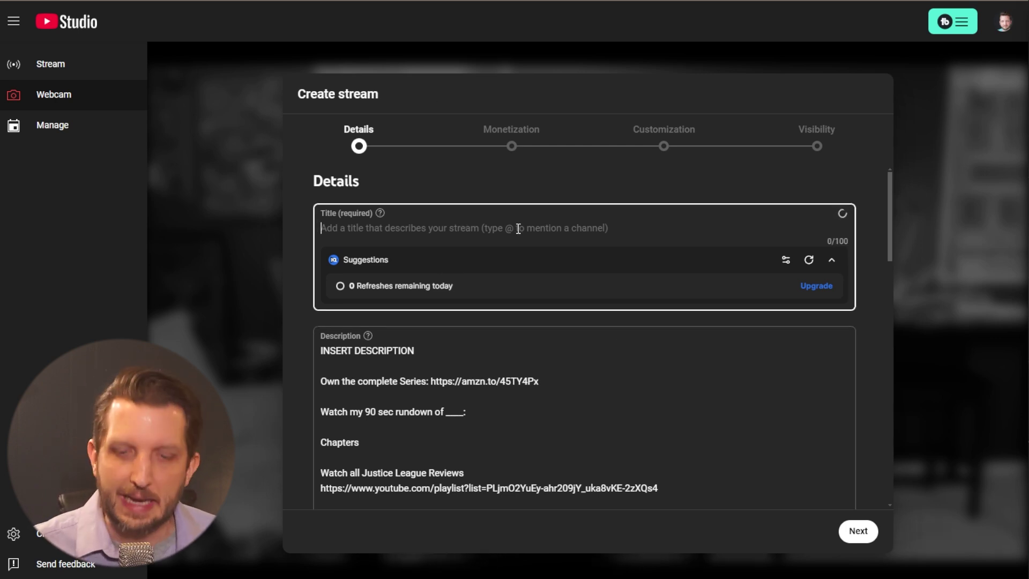
text(Live)
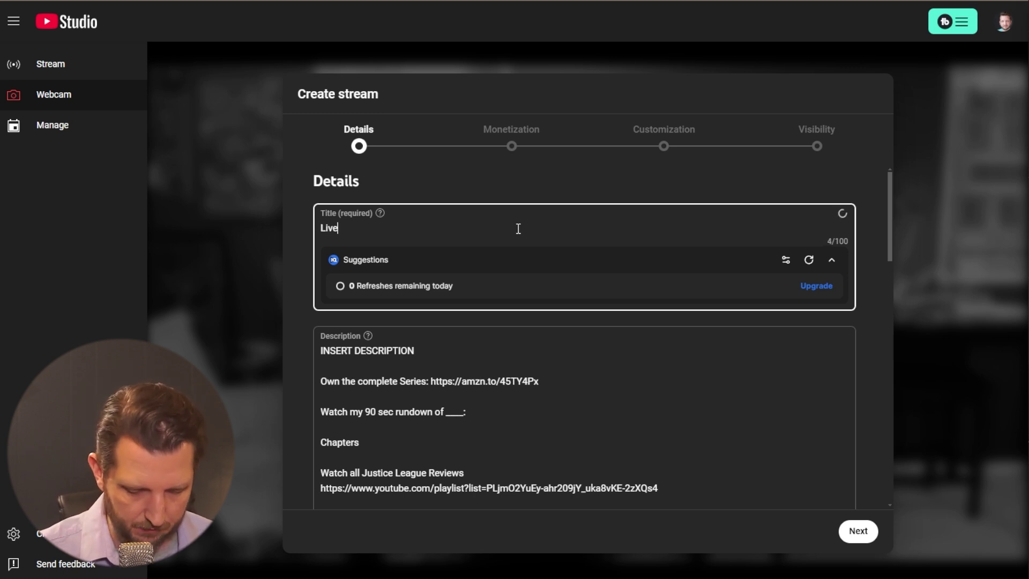
text(stream Test)
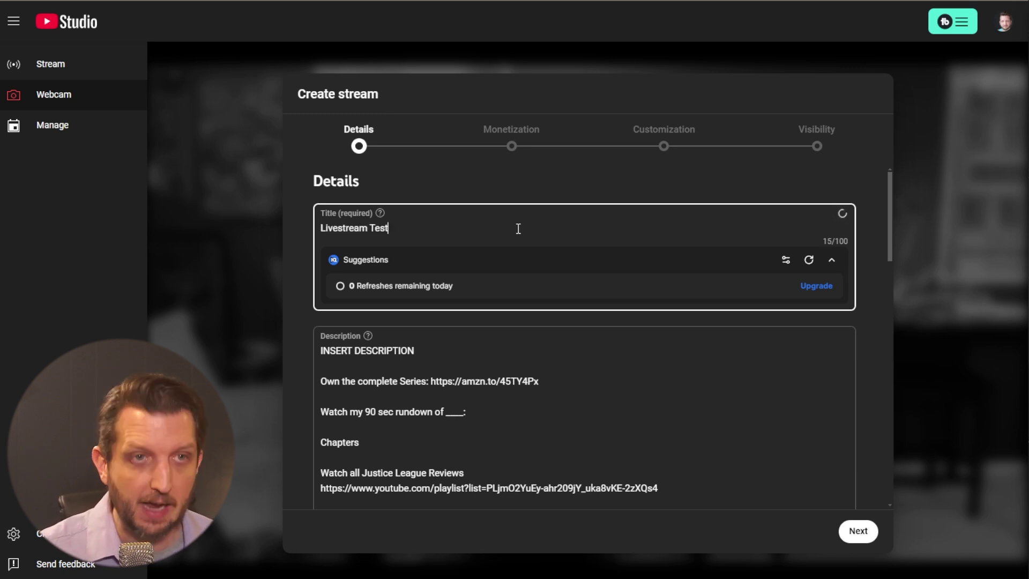
scroll(510, 372, down, 3)
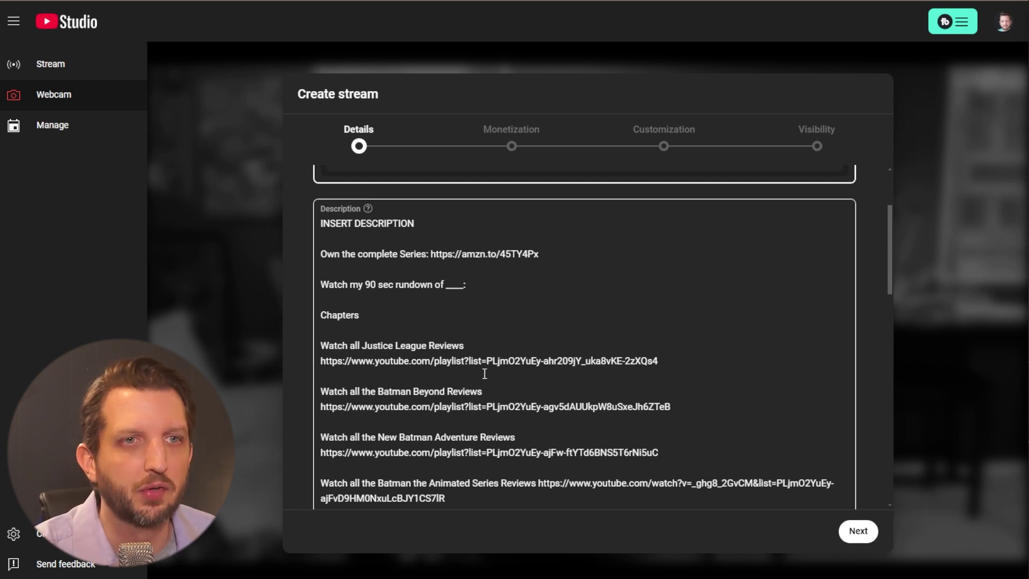
scroll(503, 303, down, 4)
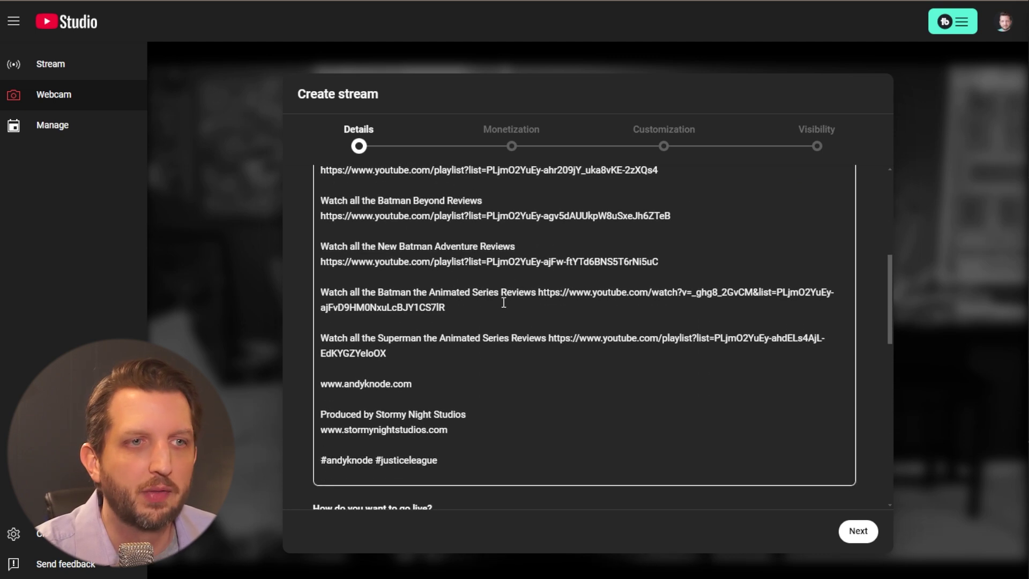
scroll(504, 303, down, 6)
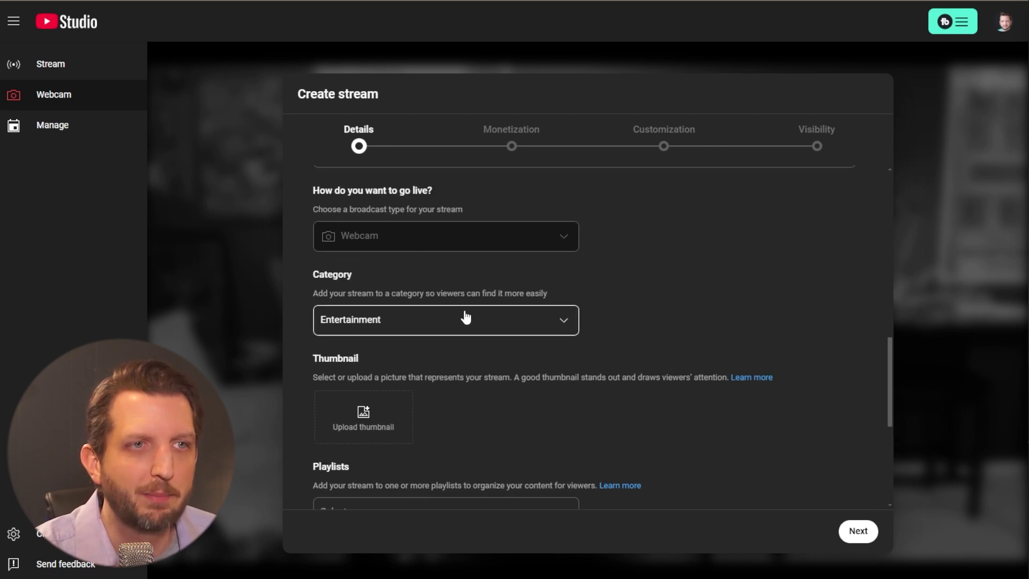
scroll(473, 341, down, 1)
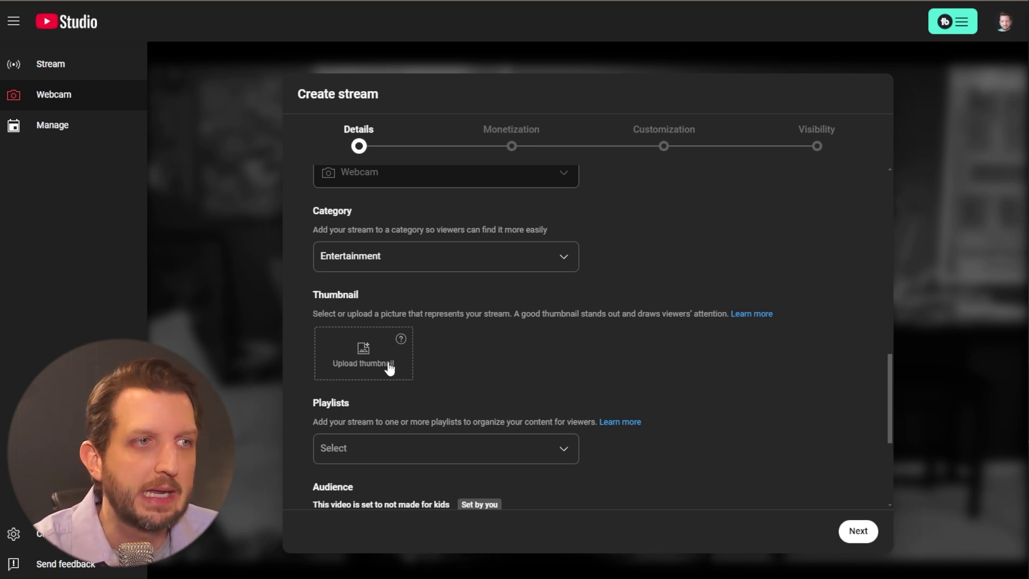
Step: Leave every playlist unchecked, keep the audience as not made for kids, and proceed to Monetization
scroll(397, 348, down, 2)
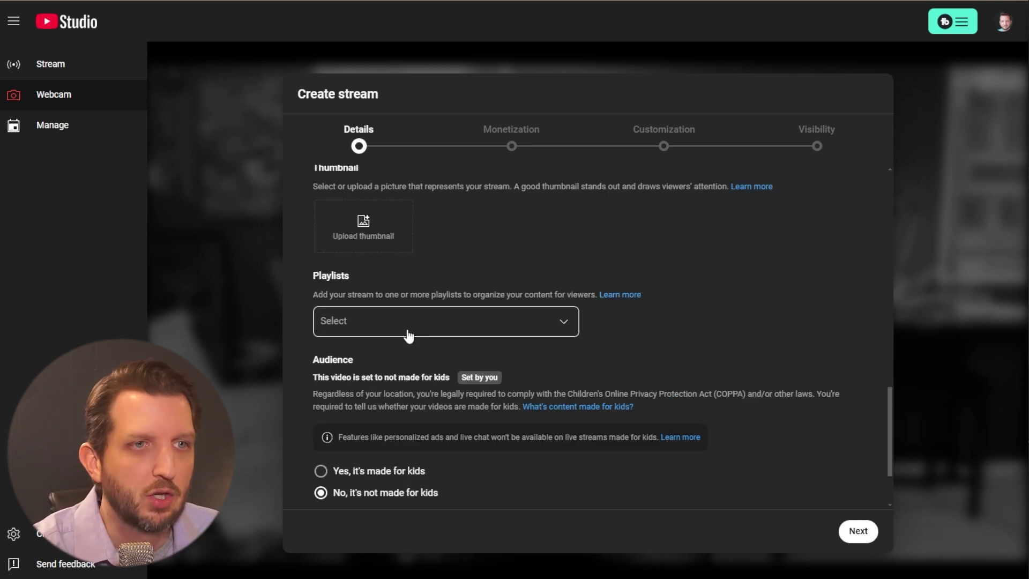
click(443, 325)
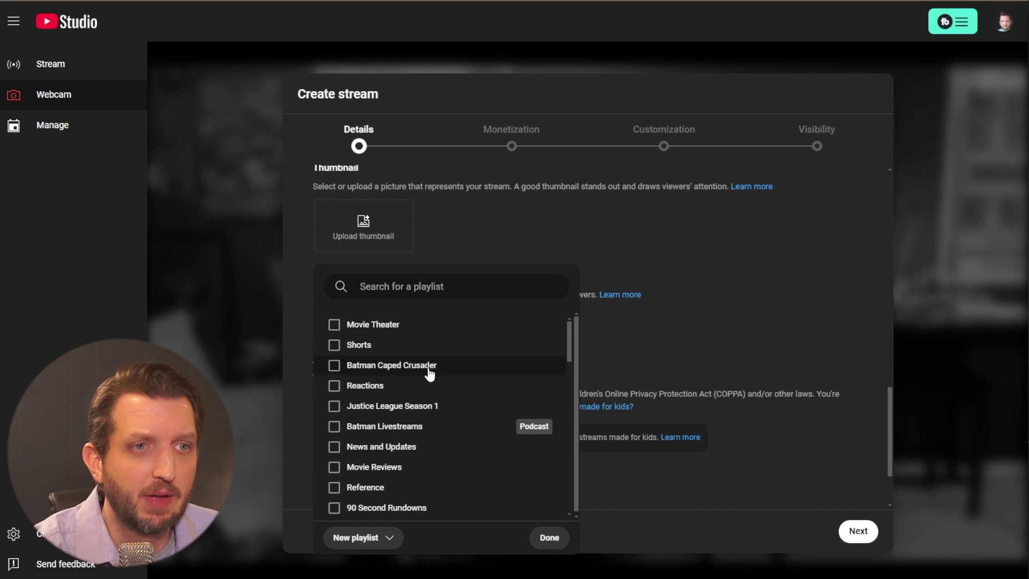
scroll(425, 370, down, 1)
scroll(426, 378, up, 1)
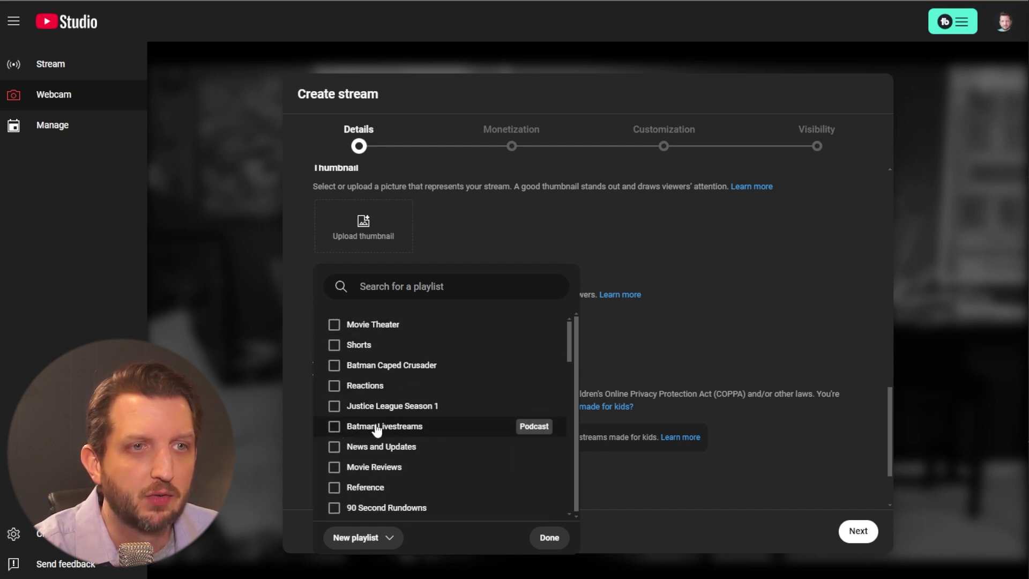
click(674, 325)
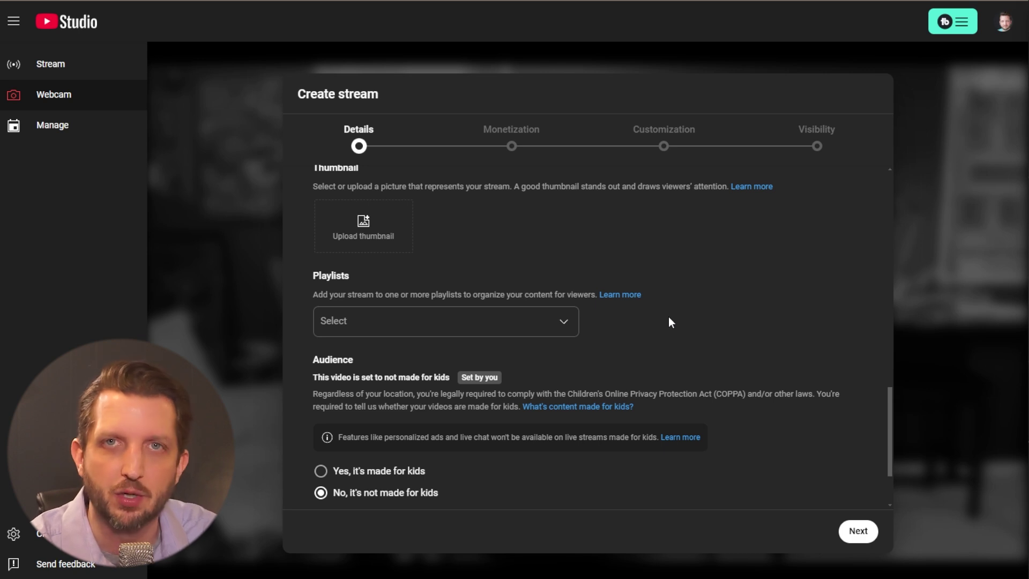
scroll(646, 343, down, 2)
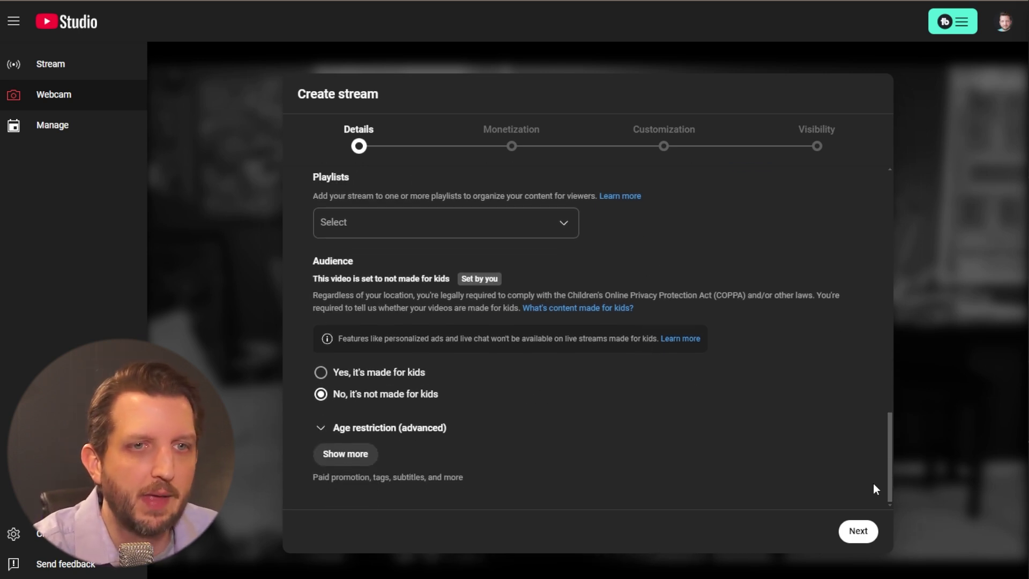
click(865, 530)
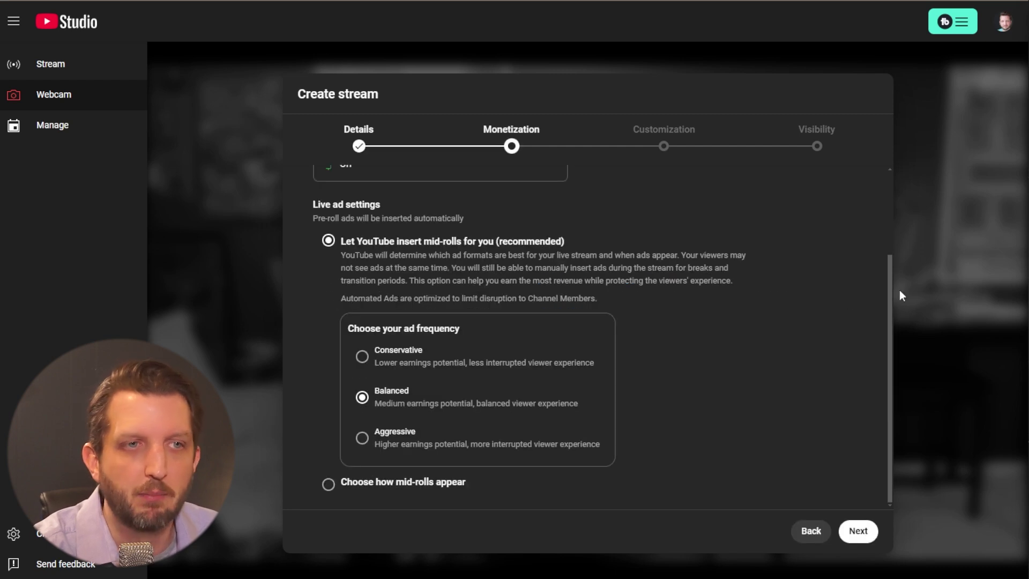
Step: Keep Balanced automatic mid-roll ad frequency and proceed to Customization
scroll(755, 365, up, 3)
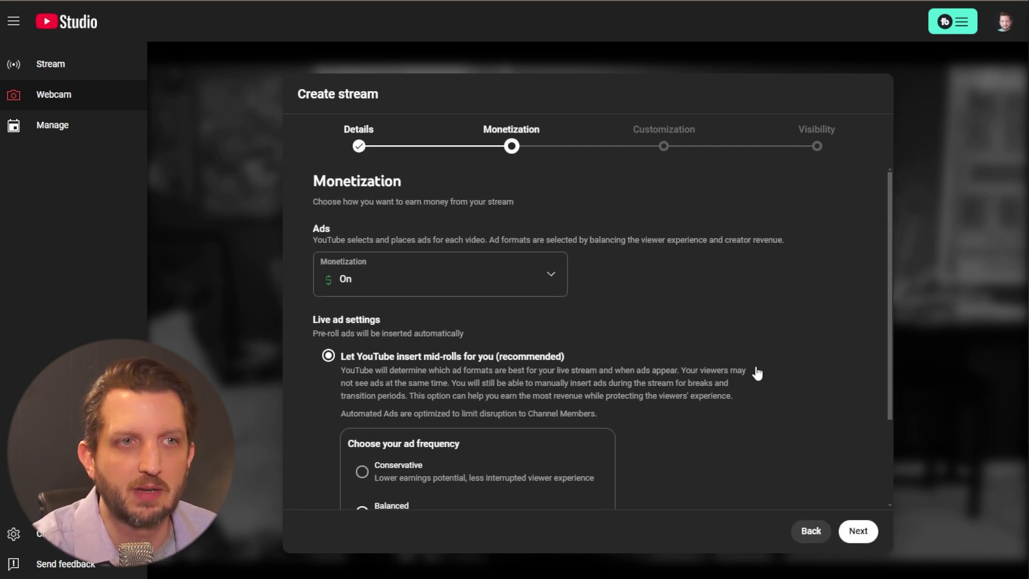
scroll(757, 373, down, 2)
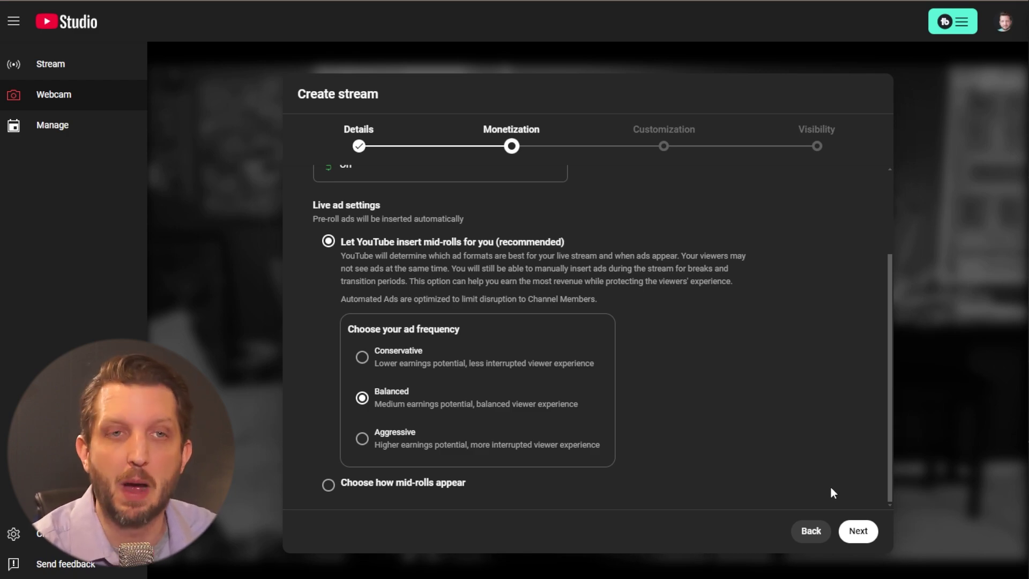
click(858, 530)
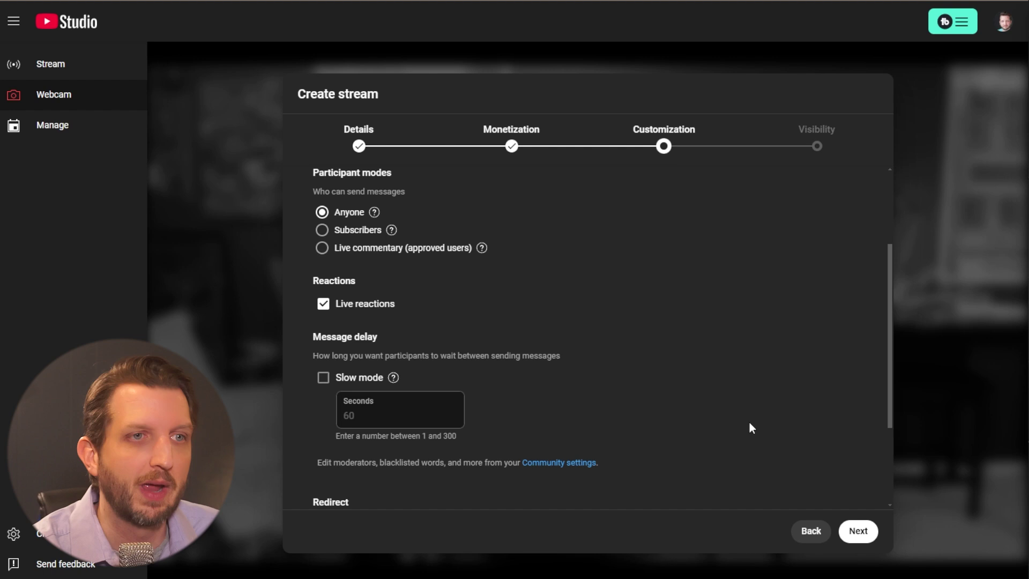
Step: Keep default chat settings, advance to Visibility, and select Private
scroll(654, 351, up, 3)
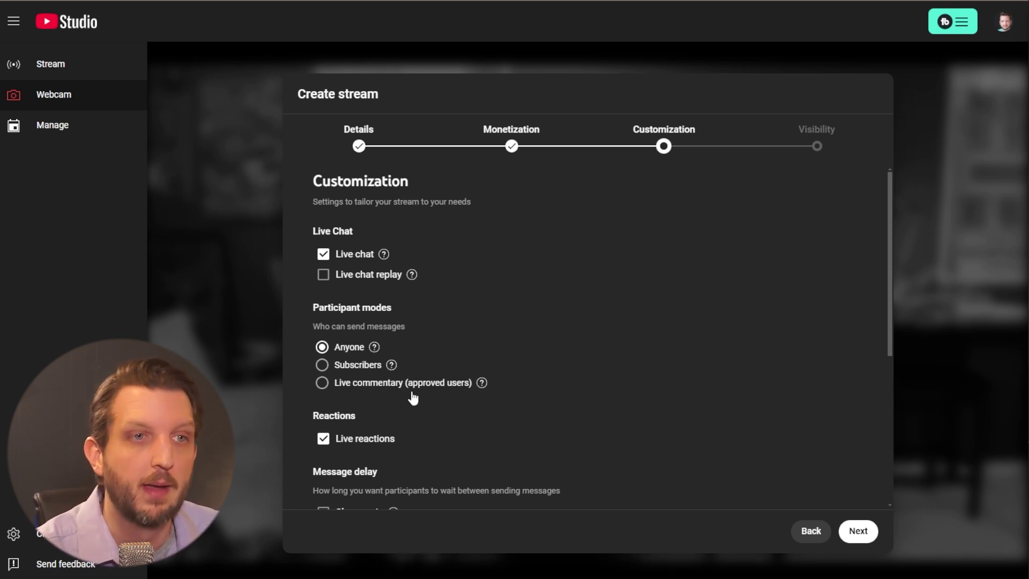
scroll(525, 424, down, 3)
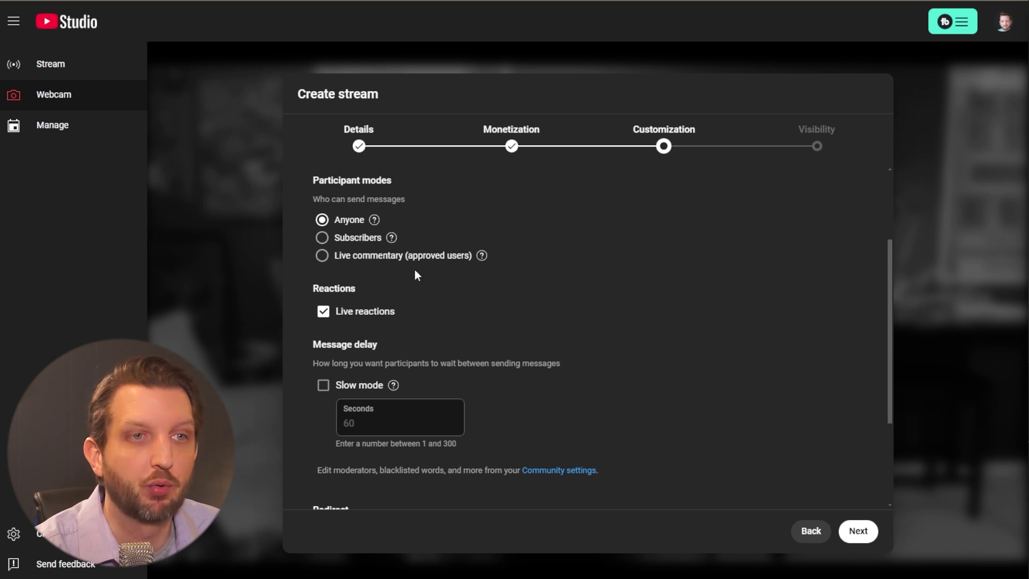
scroll(453, 284, down, 1)
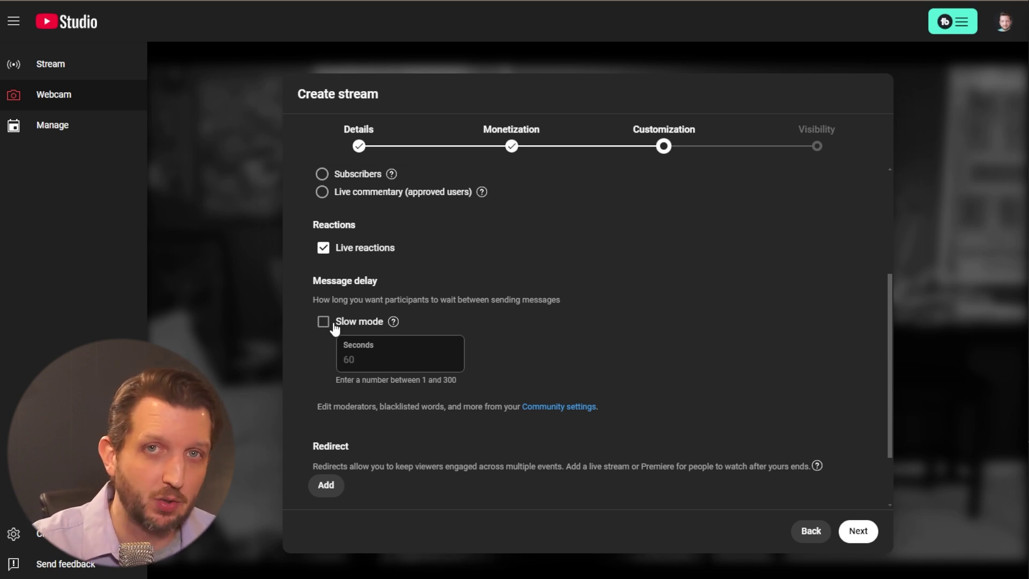
scroll(529, 363, down, 2)
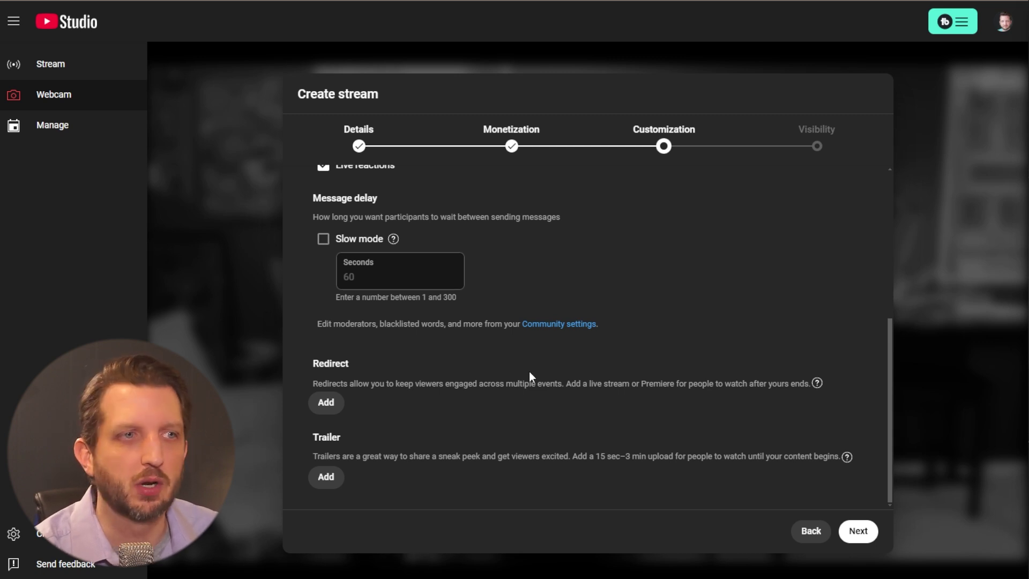
click(858, 531)
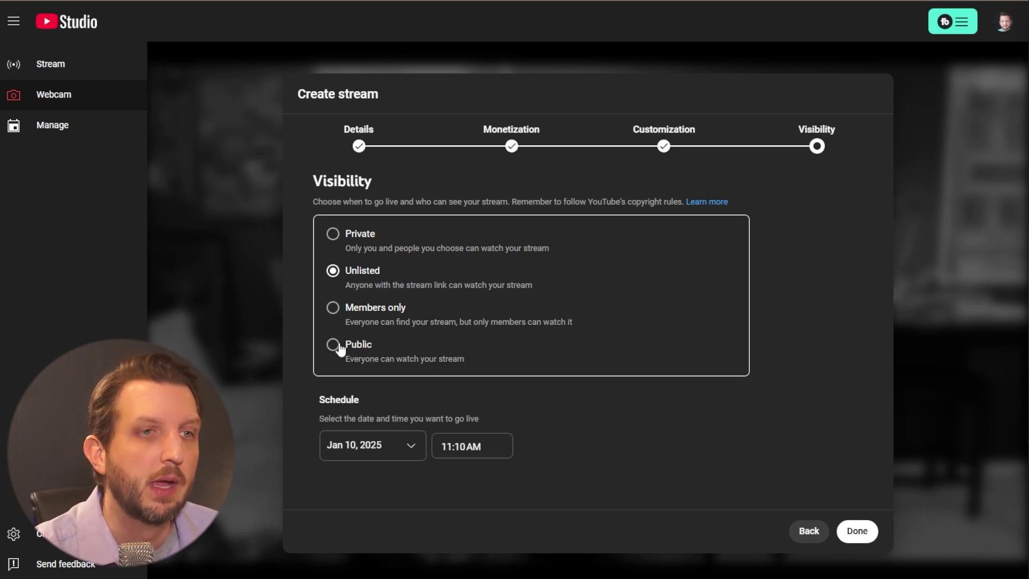
click(333, 235)
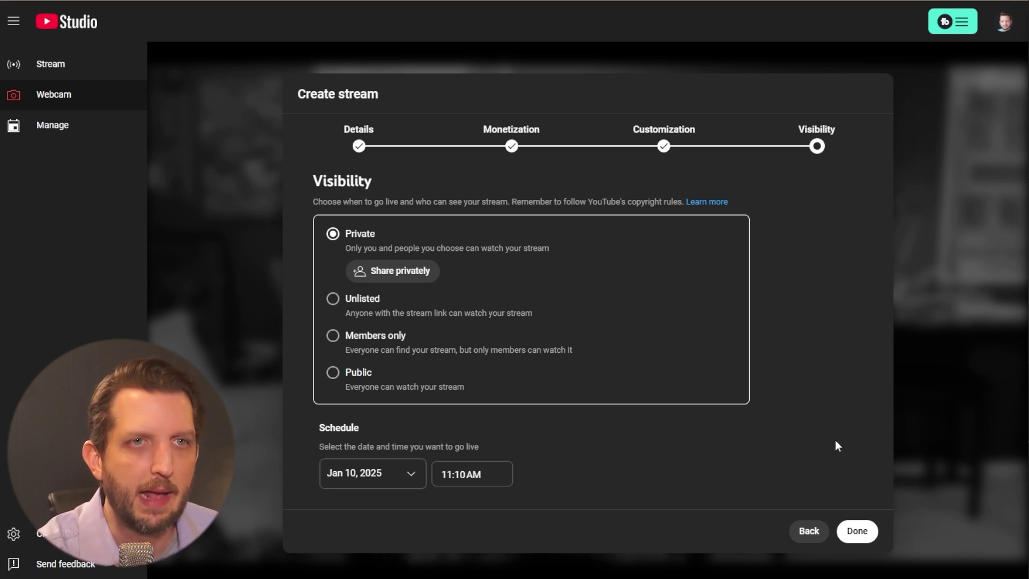
Step: Finish creating the private Livestream Test stream scheduled for Jan 10, 2025
click(854, 540)
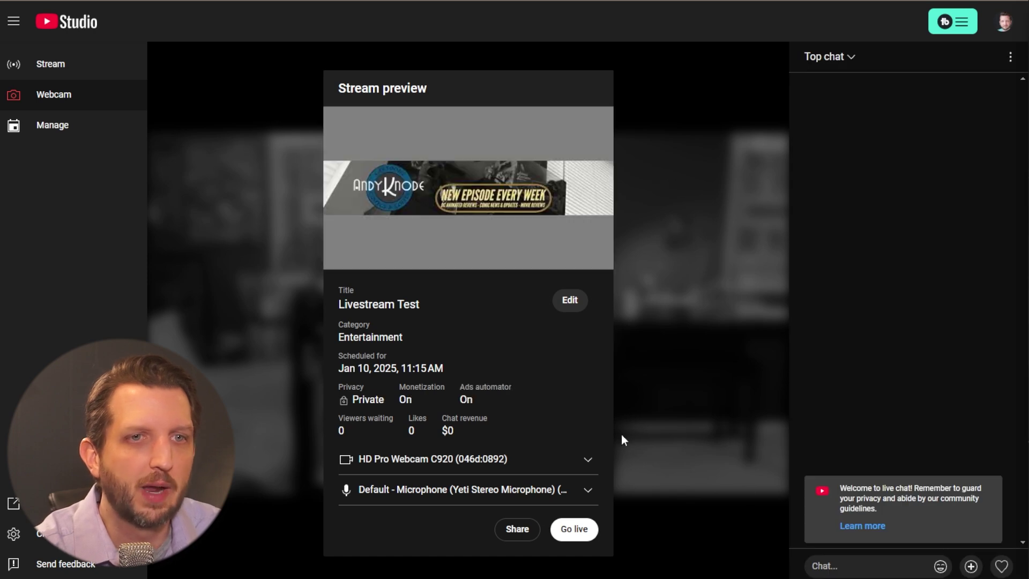
Step: Change the stream preview camera from HD Pro Webcam C920 to Logi Capture
mouse_move(418, 111)
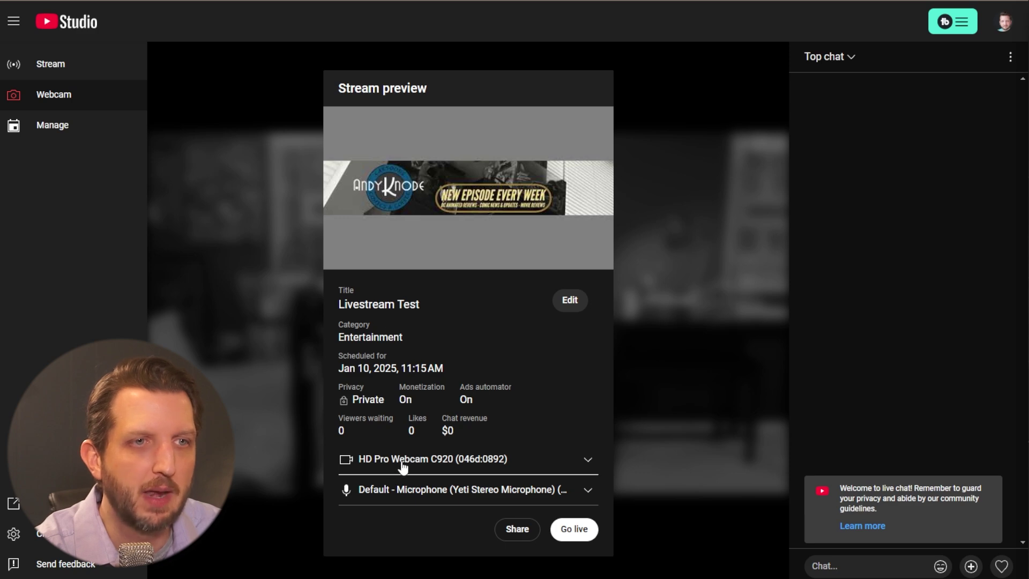
click(587, 461)
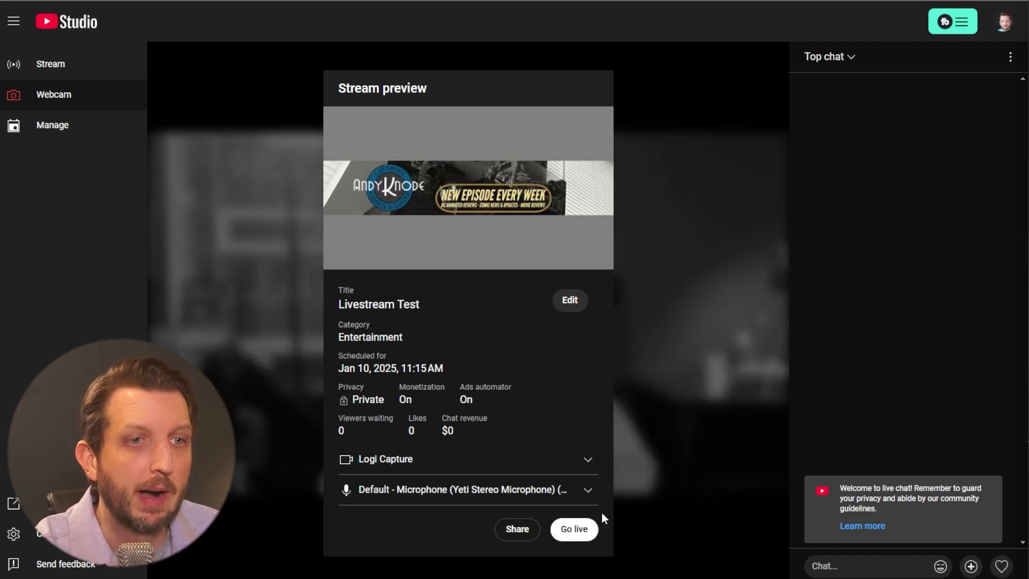
Step: Check the sharing options, retake the thumbnail from the webcam, and go live with Livestream Test
click(515, 531)
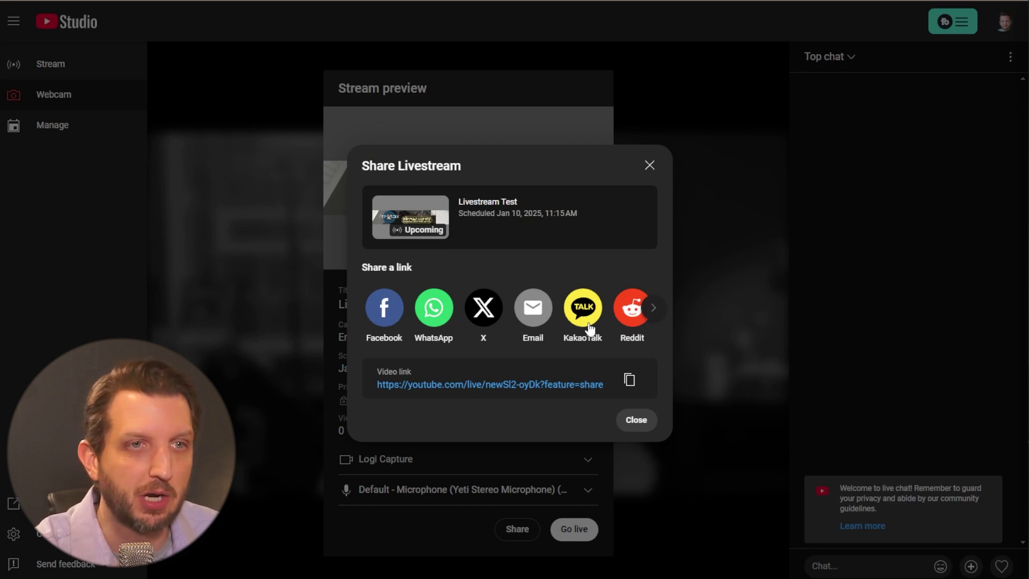
click(649, 165)
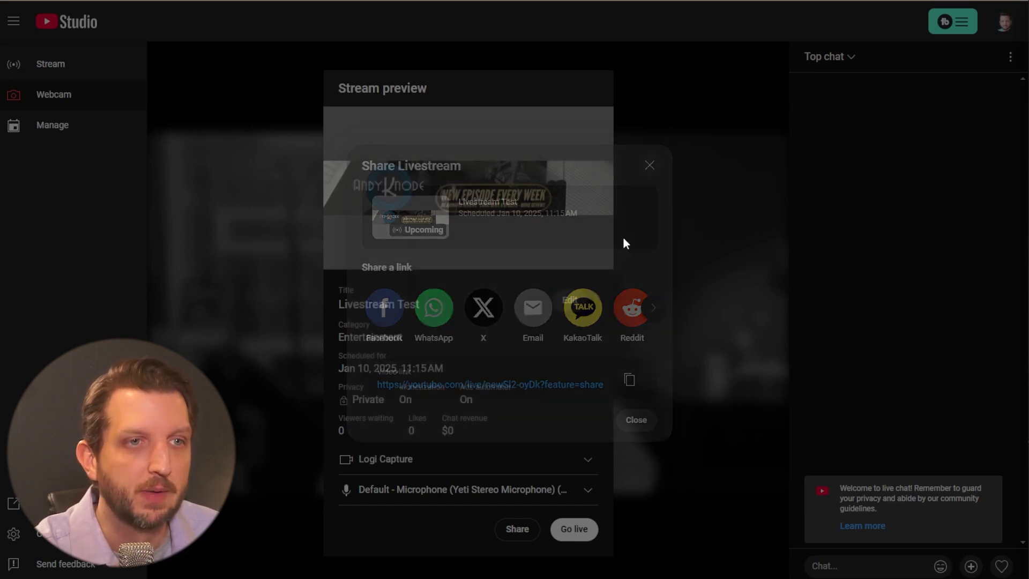
mouse_move(408, 220)
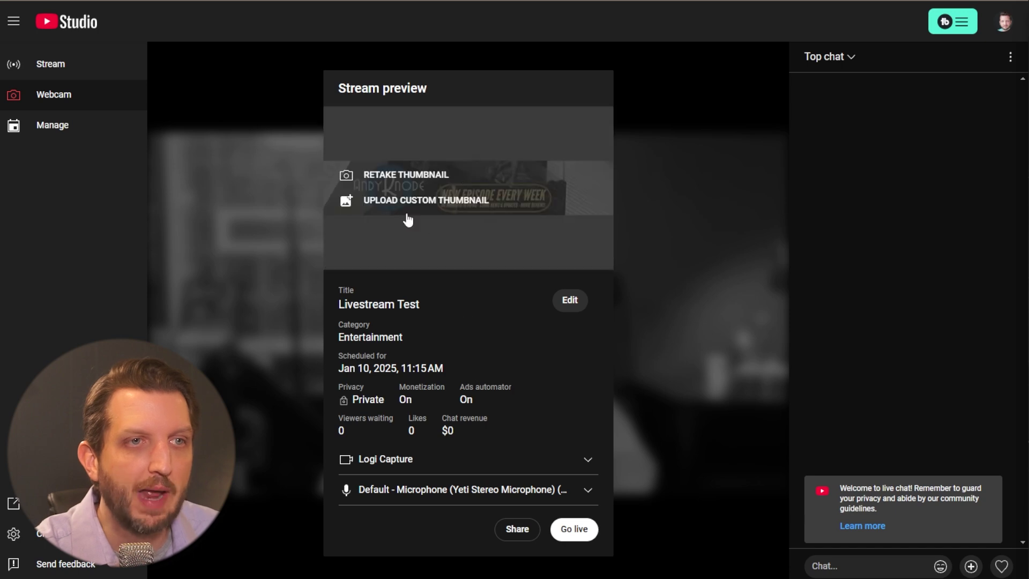
click(394, 173)
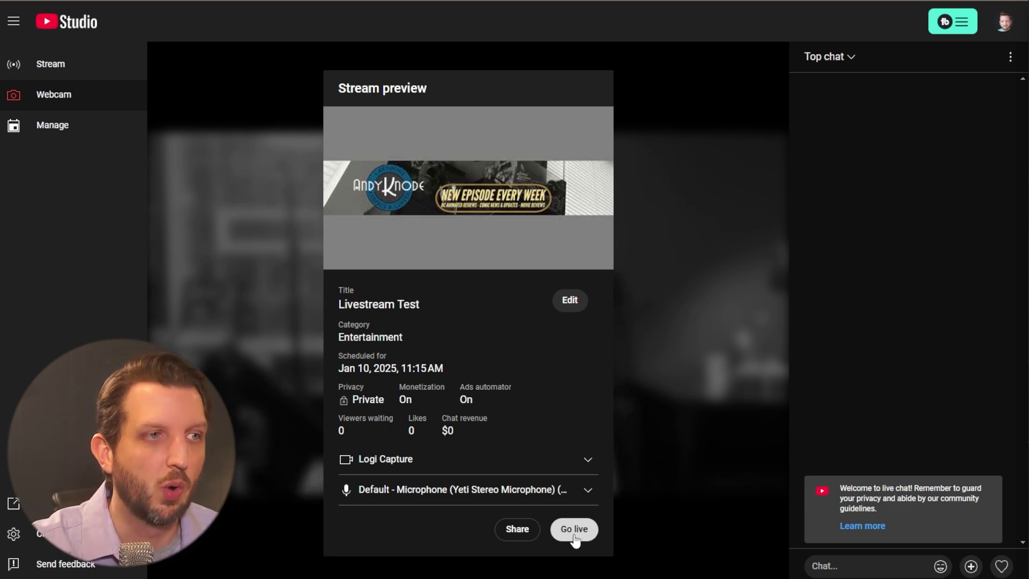
click(574, 529)
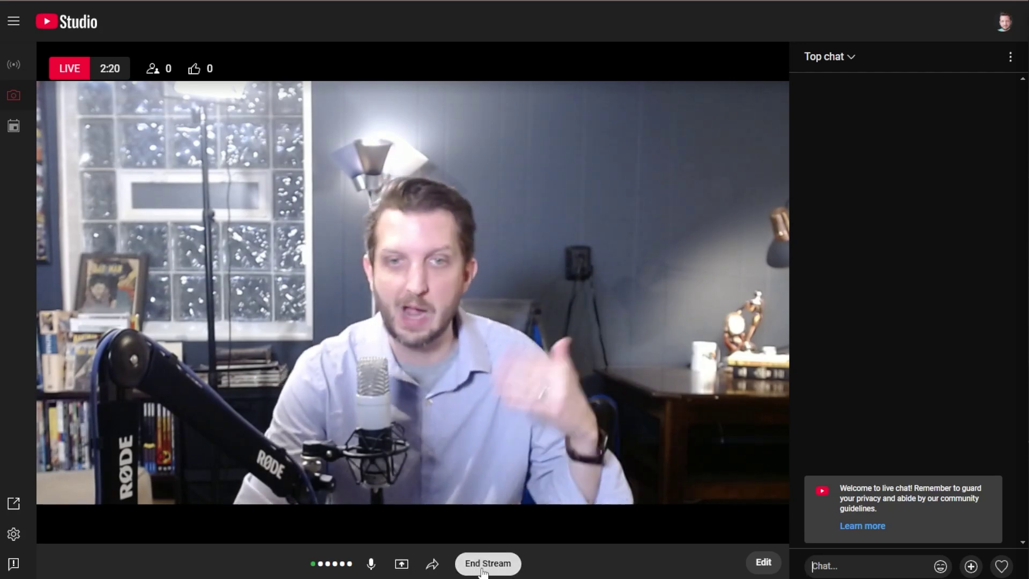
Step: End the Livestream Test broadcast and open its recording in the video editor
click(486, 565)
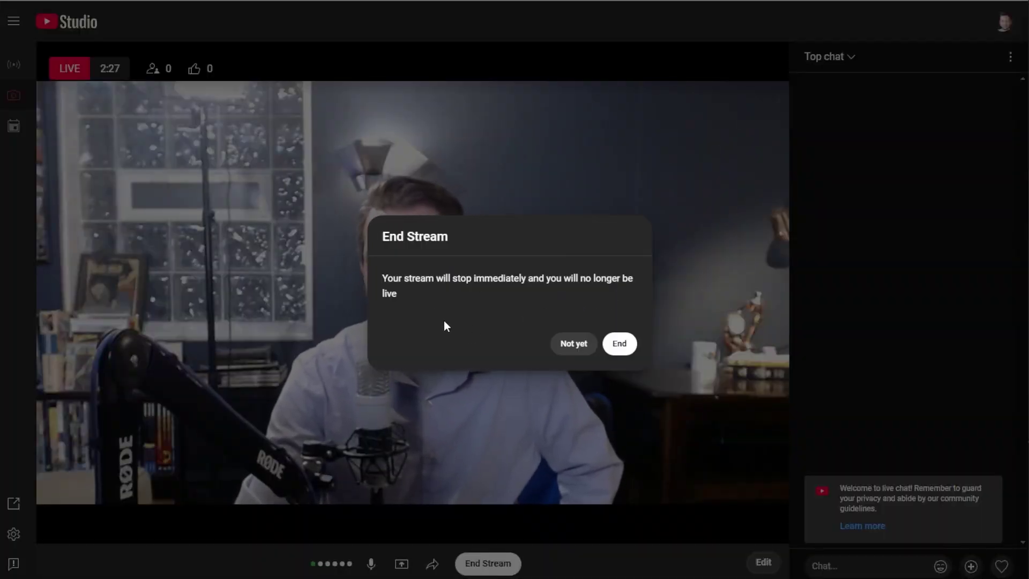
click(621, 339)
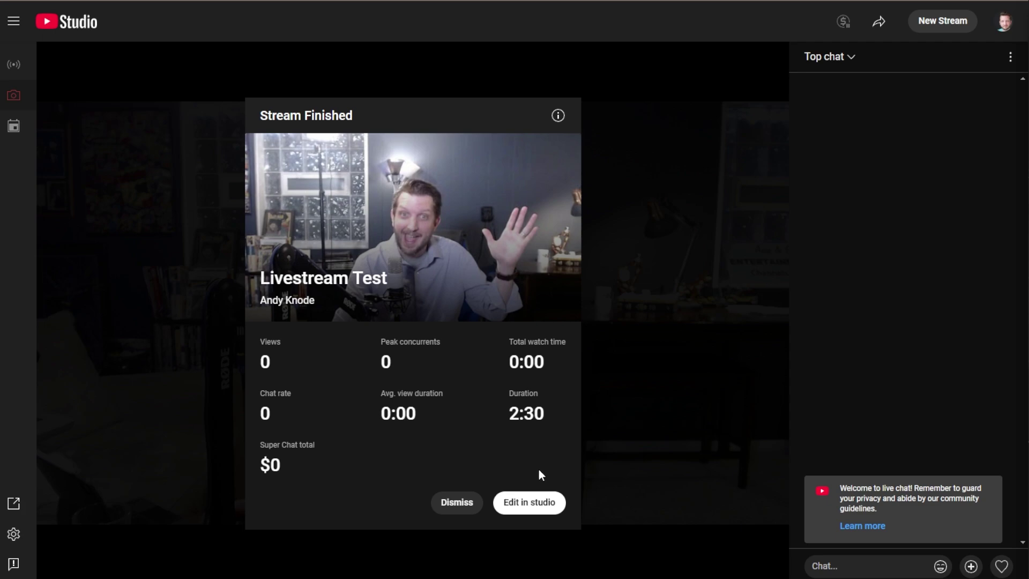
click(530, 502)
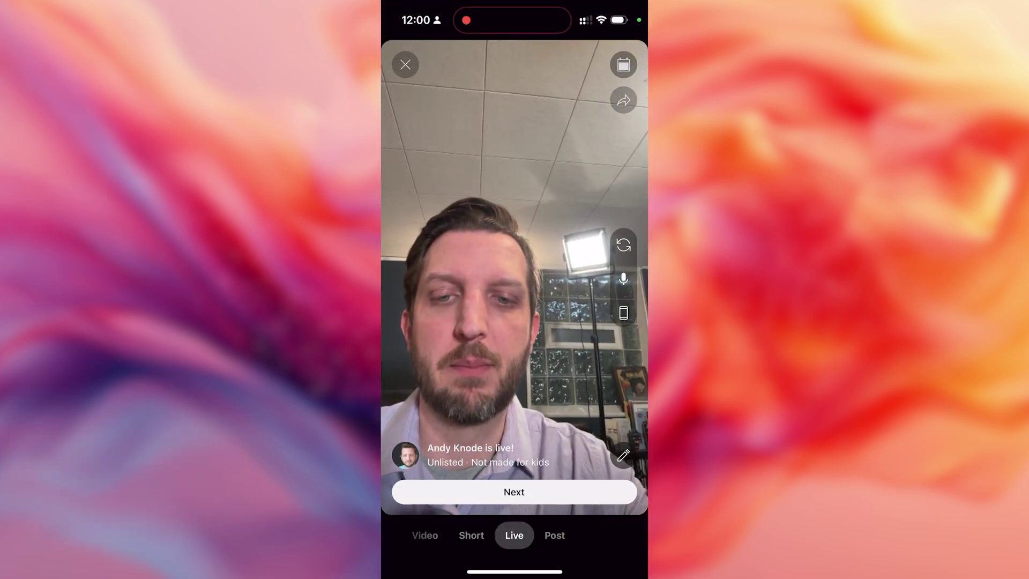
Step: Switch the YouTube create screen to Short mode
click(471, 535)
Step: Switch through Video back to Live mode and open the stream's details sheet
click(467, 535)
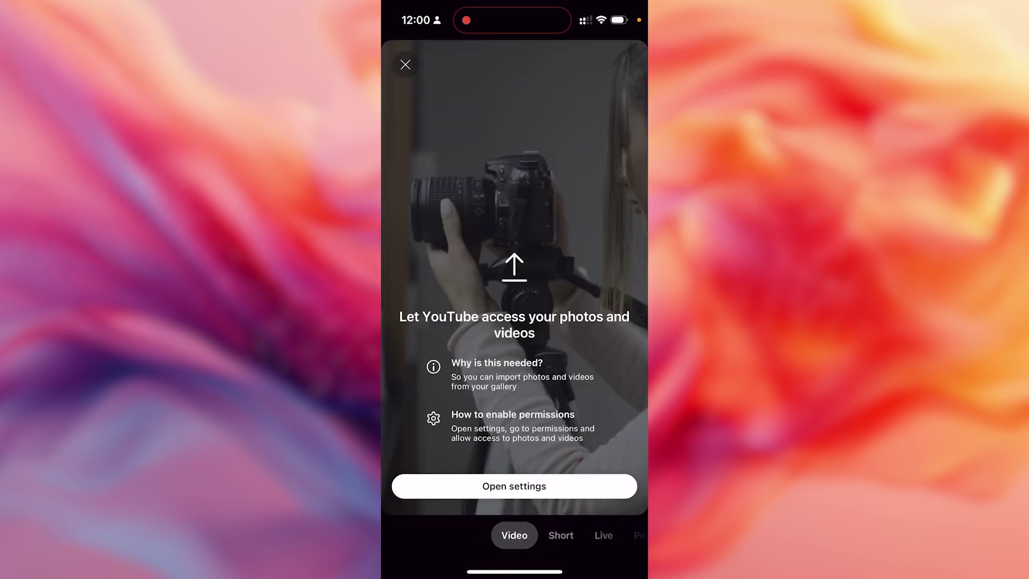
click(603, 535)
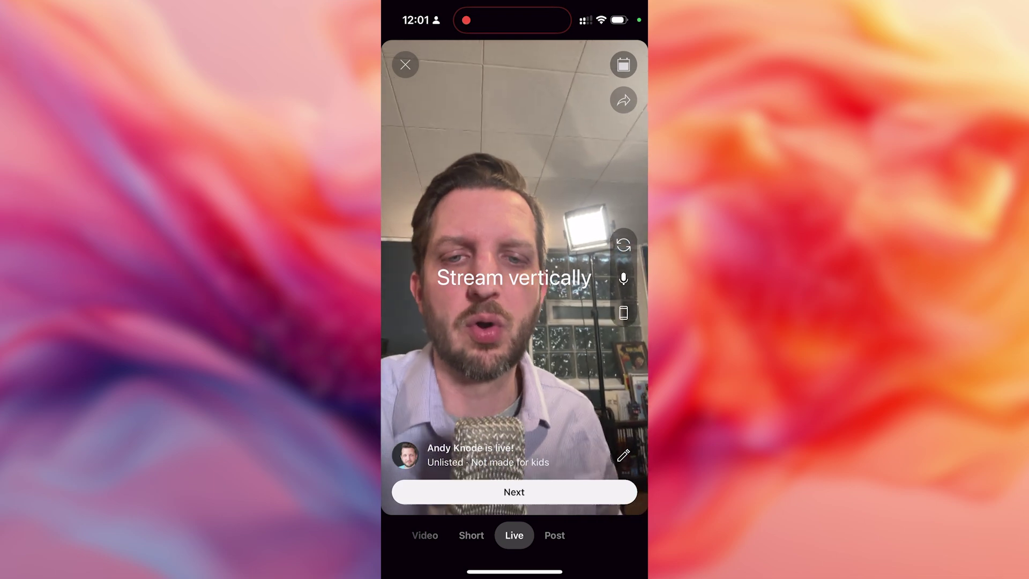
click(514, 491)
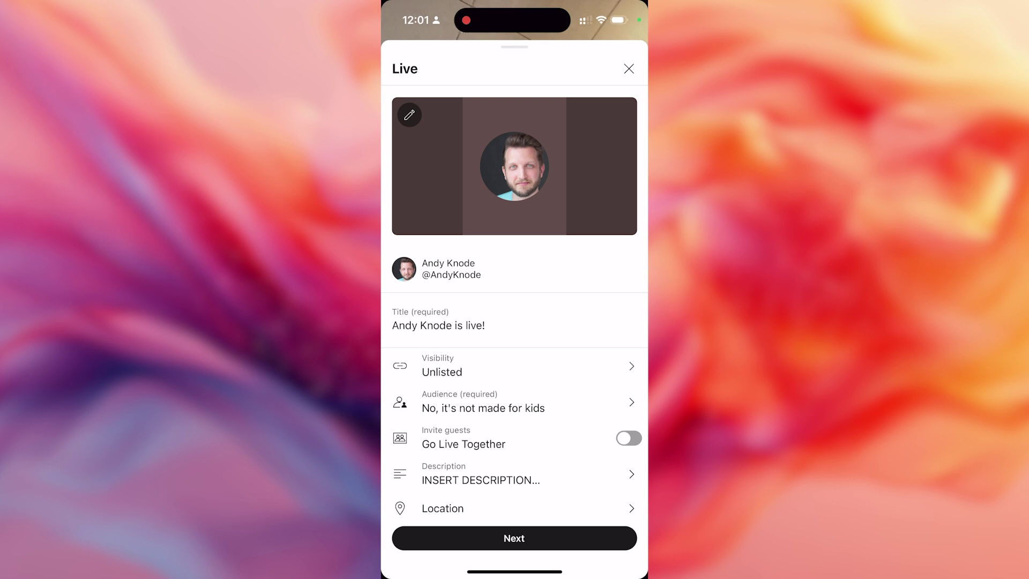
Step: Take a new camera photo as the stream thumbnail and continue from the Live sheet
click(410, 115)
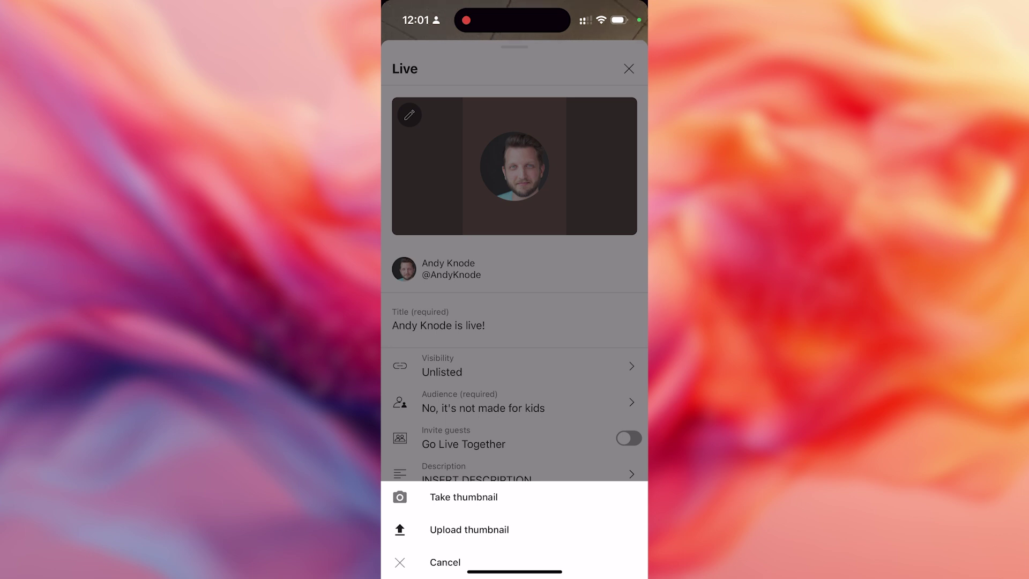
click(464, 497)
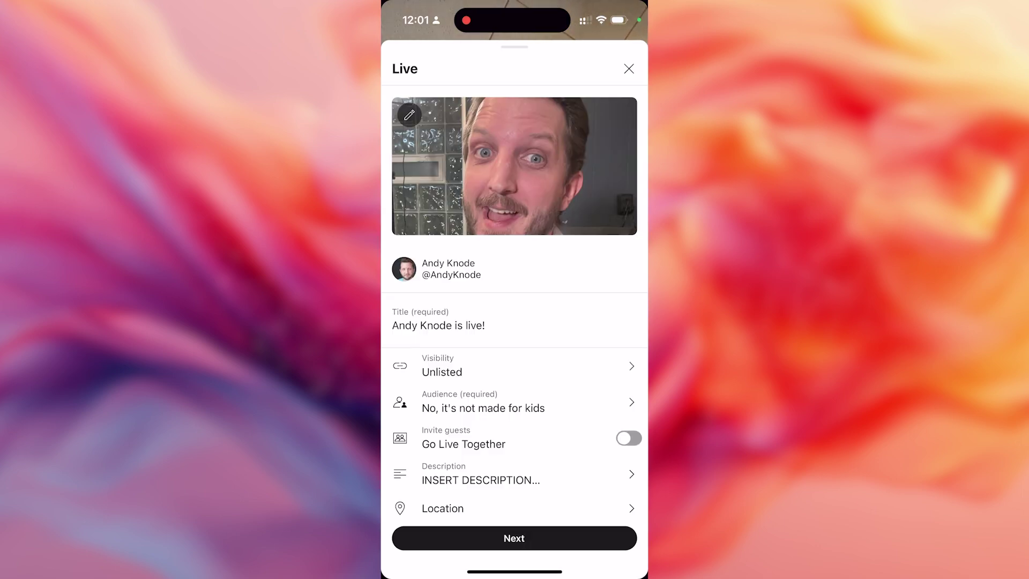
scroll(515, 322, down, 3)
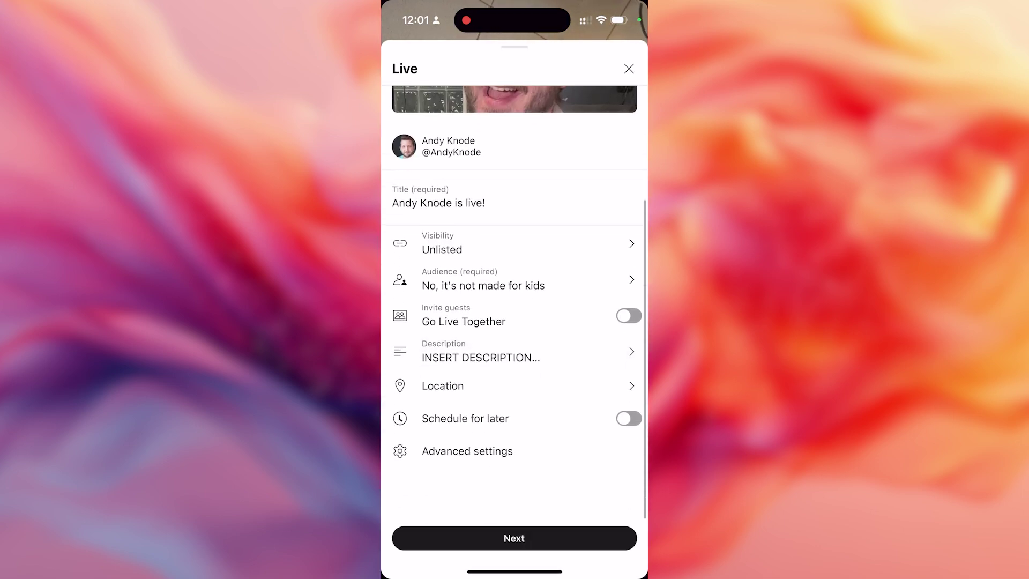
click(514, 538)
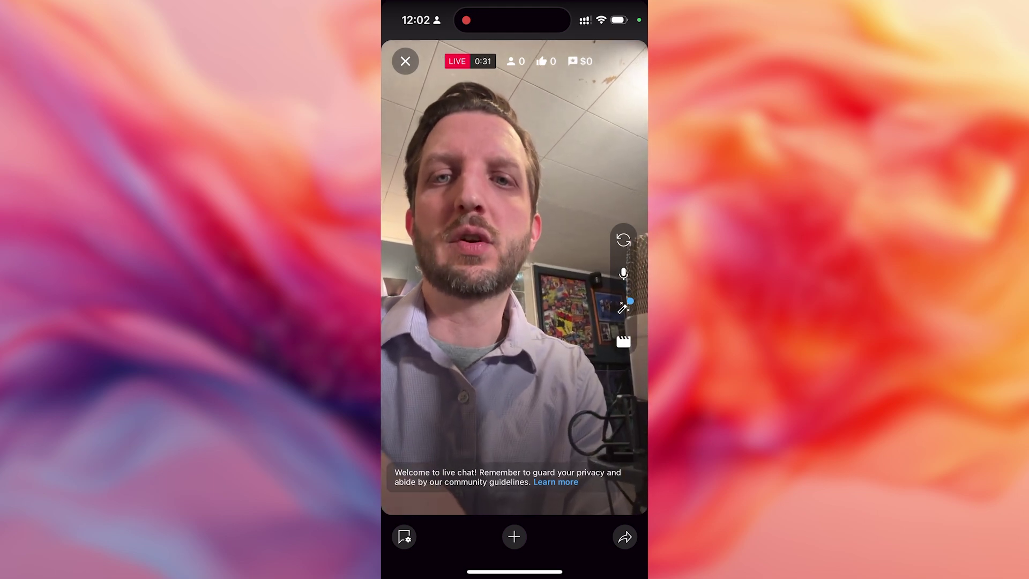
Step: Start stopping the mobile live broadcast at 0:33
click(405, 61)
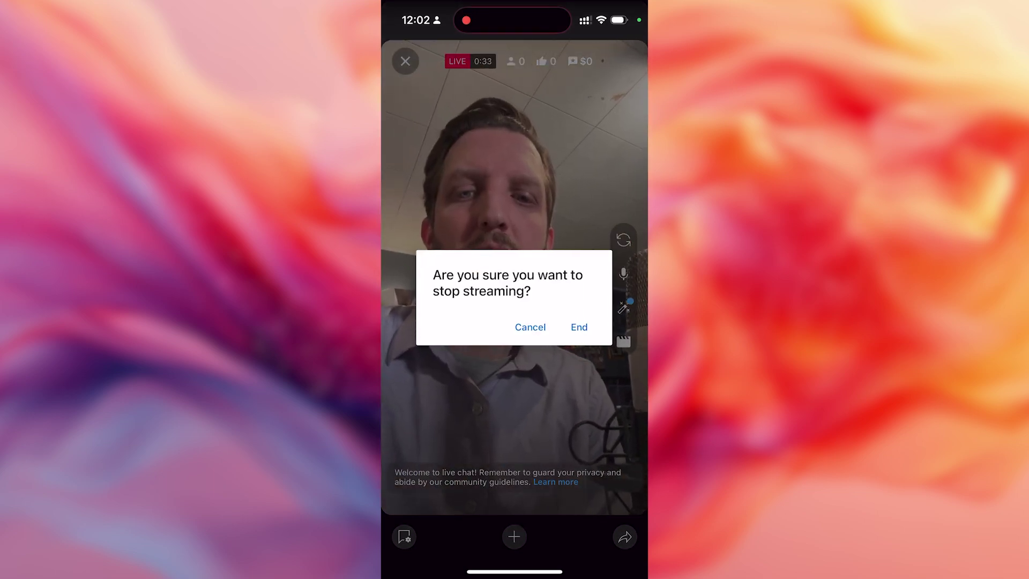
Step: End the phone livestream and close the Finished summary, returning to the home feed
click(530, 327)
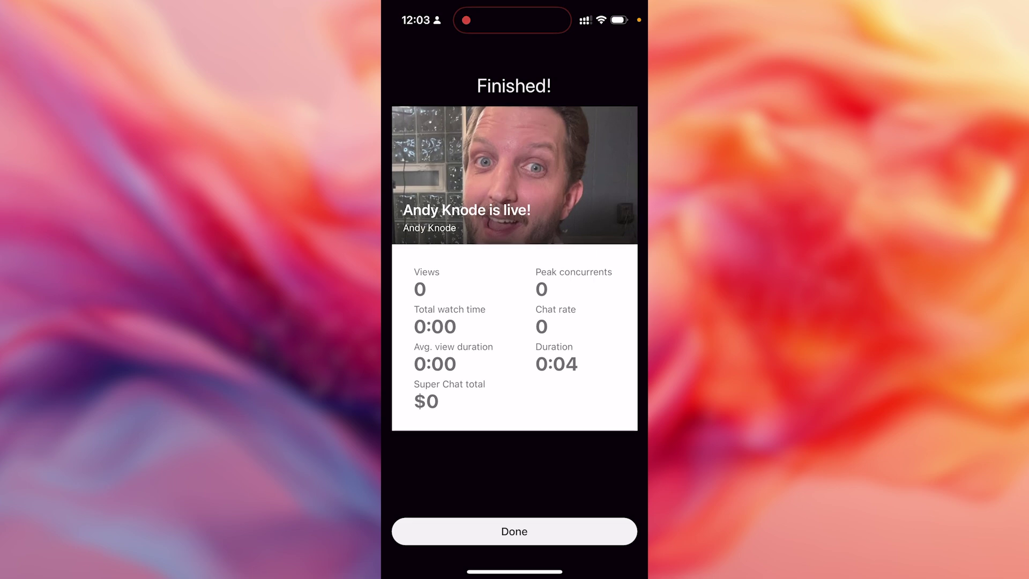
click(514, 531)
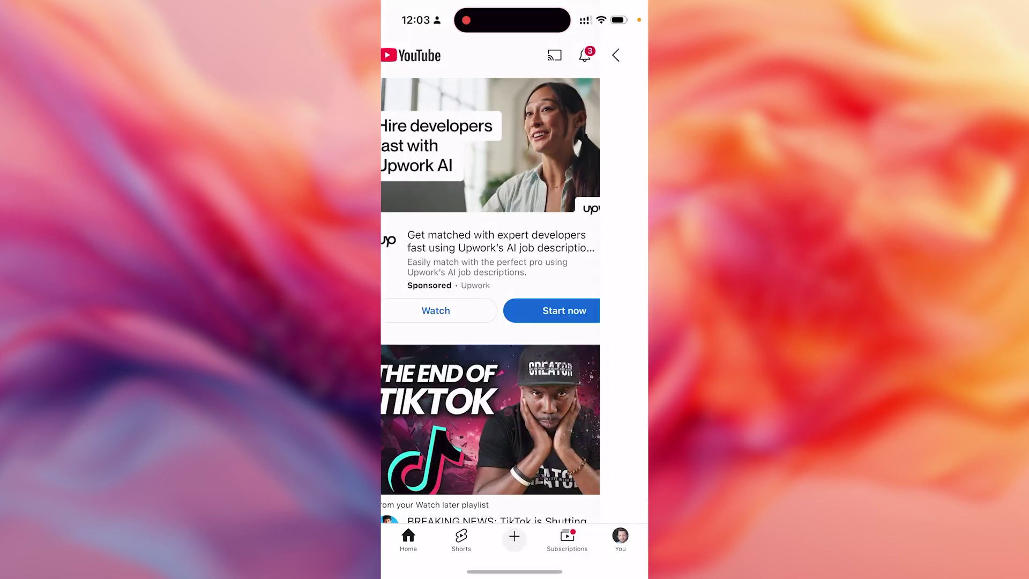